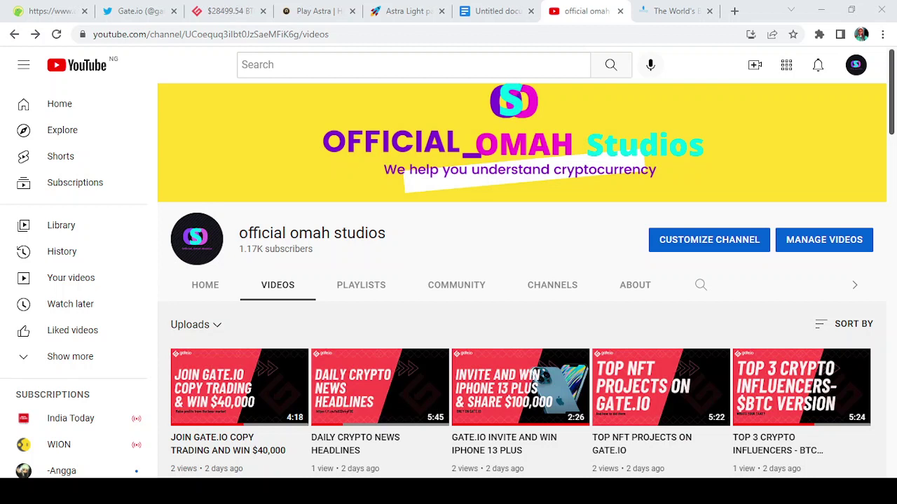
Switch to the Gate.io Twitter profile showing the Influencer Interview #5 tweet
scroll(892, 84, "down", 3)
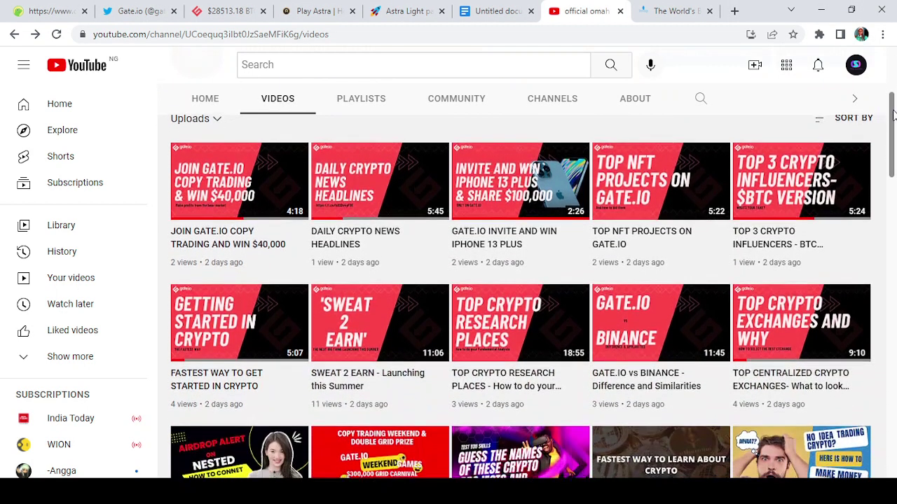
scroll(892, 114, "down", 2)
scroll(892, 114, "up", 5)
left_click(120, 11)
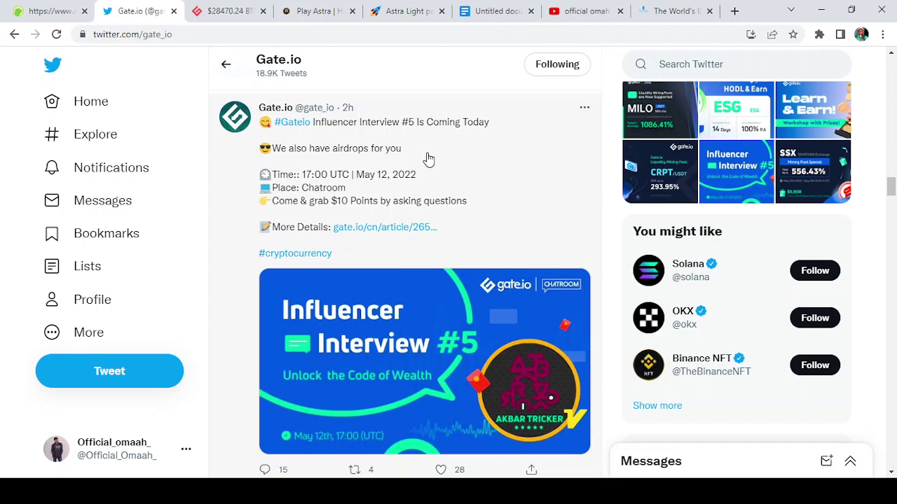
Open the tweet's gate.io Influencer Interview #5 article in English and scroll through it
left_click(386, 228)
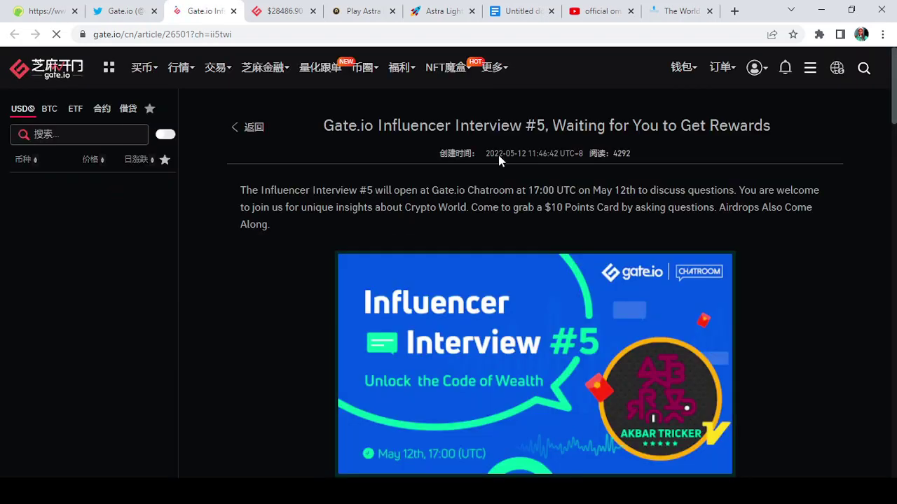
left_click(652, 161)
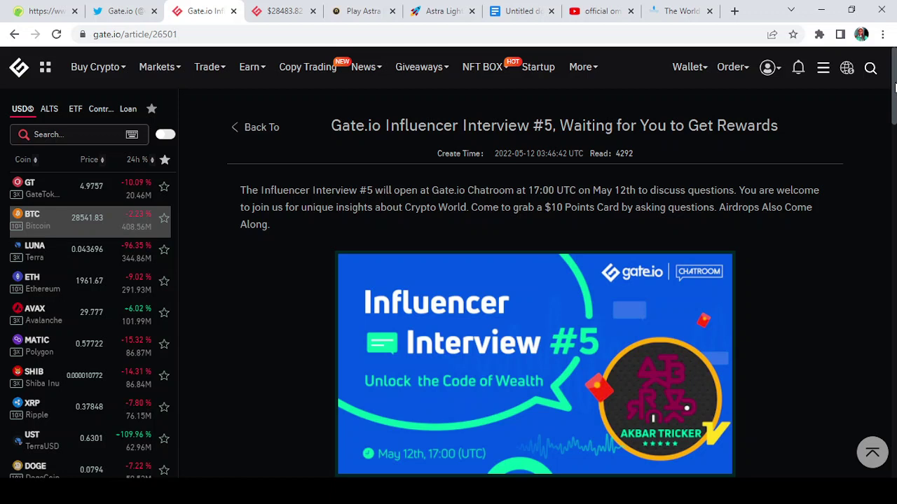
left_click_drag(894, 85, 894, 143)
scroll(564, 125, "down", 1)
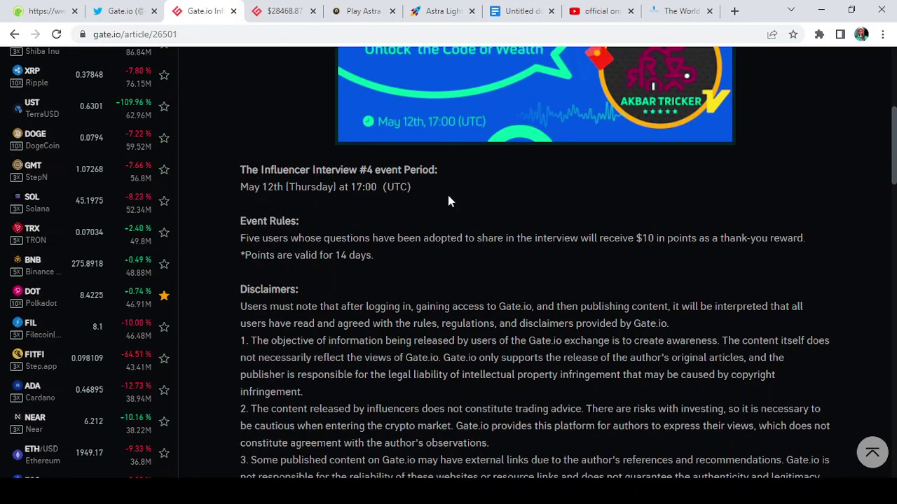
mouse_move(895, 151)
left_mouse_down()
mouse_move(895, 322)
mouse_move(893, 226)
mouse_move(894, 240)
left_mouse_up()
left_click_drag(893, 239, 893, 248)
Read the Chat room entrance section, return to the article top, and show the Trade menu
scroll(895, 256, "up", 1)
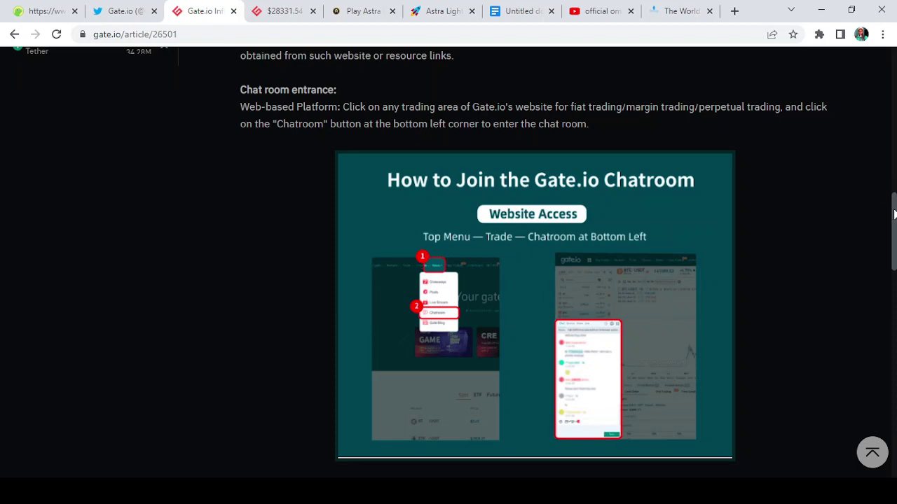
left_click_drag(894, 214, 894, 282)
left_click_drag(894, 283, 895, 285)
scroll(893, 335, "down", 2)
scroll(894, 335, "down", 3)
scroll(855, 148, "up", 3)
scroll(855, 149, "up", 15)
left_click_drag(894, 148, 894, 100)
mouse_move(208, 67)
mouse_move(116, 192)
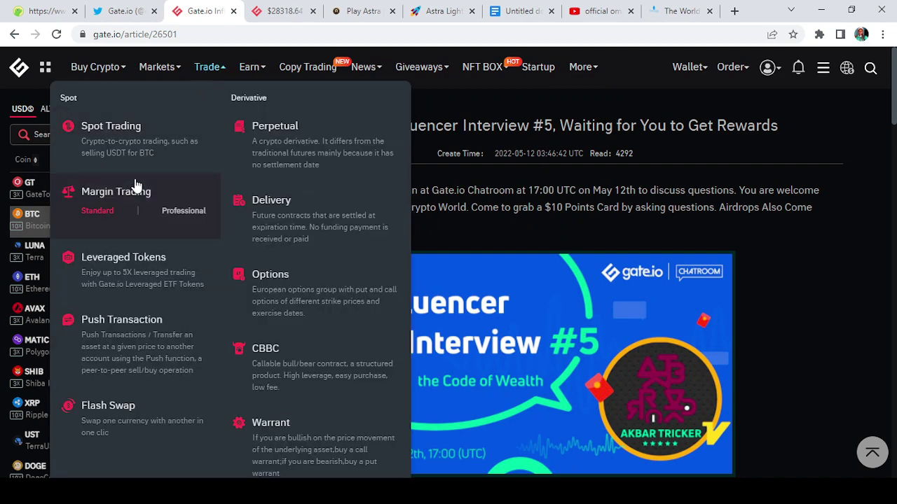
Go to BTC/USDT Margin Trading, close the welcome notice, and scroll through the page
left_click(136, 186)
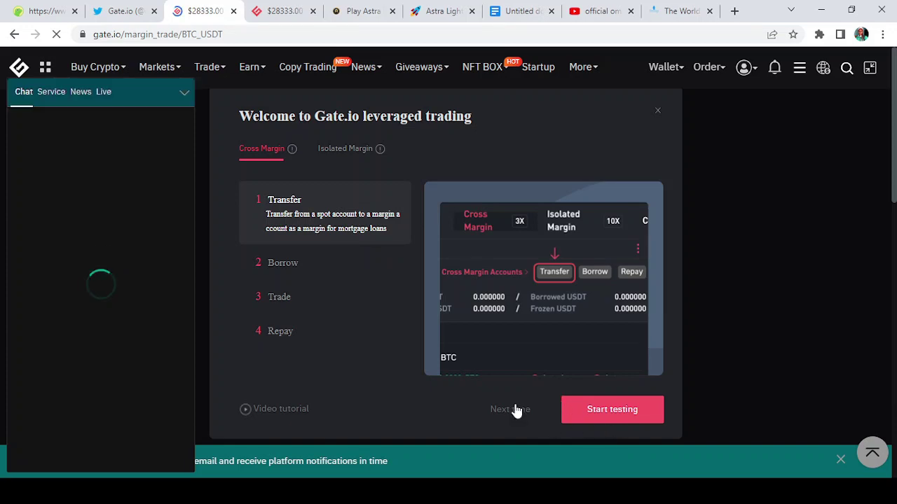
left_click(515, 410)
left_click_drag(894, 104, 888, 396)
left_click_drag(886, 389, 889, 105)
Post 'hello everyone! how are you all doing?' in the chat room, correcting the typo first
left_click(123, 435)
type("hello everyone! how are you all ddoing?")
key("BackSpace")
key("Return")
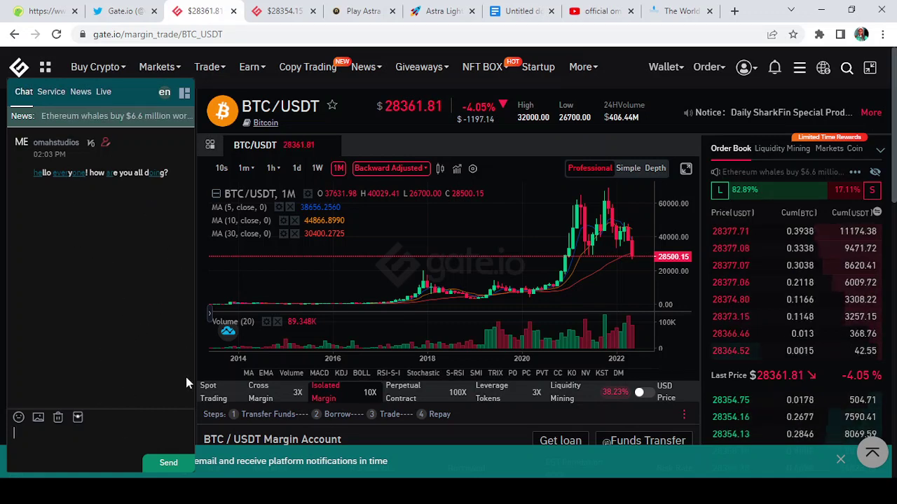
left_click(51, 92)
left_click(81, 92)
left_click(104, 92)
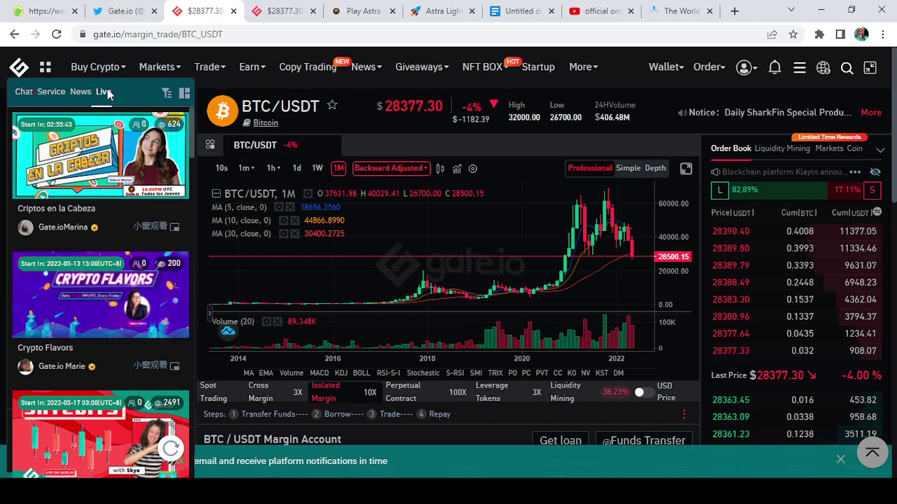
mouse_move(196, 148)
left_mouse_down()
mouse_move(198, 204)
mouse_move(198, 122)
left_mouse_up()
left_click(26, 94)
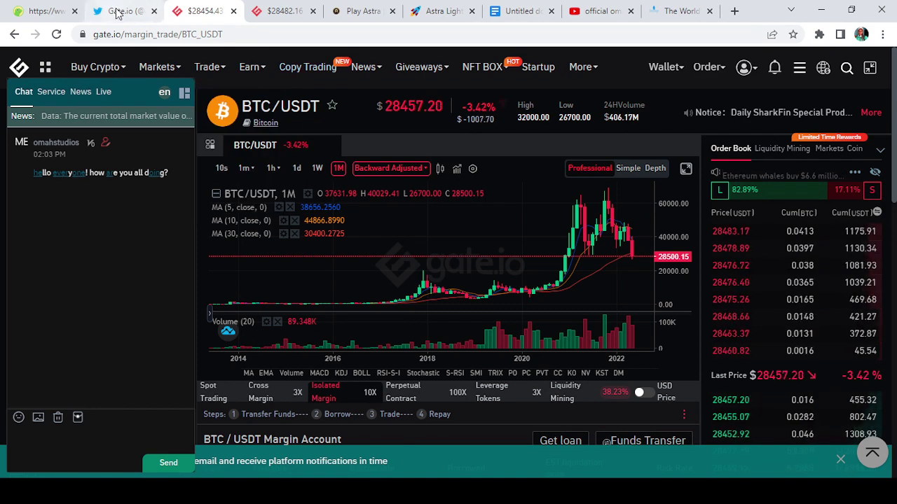
Switch back to the Gate.io Twitter profile
left_click(118, 12)
Switch back to the official omah studios YouTube Videos page
left_click(606, 12)
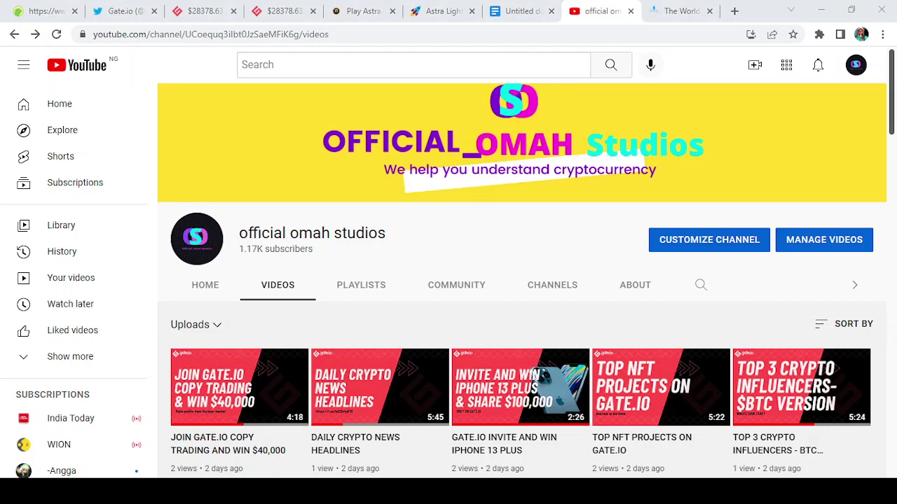